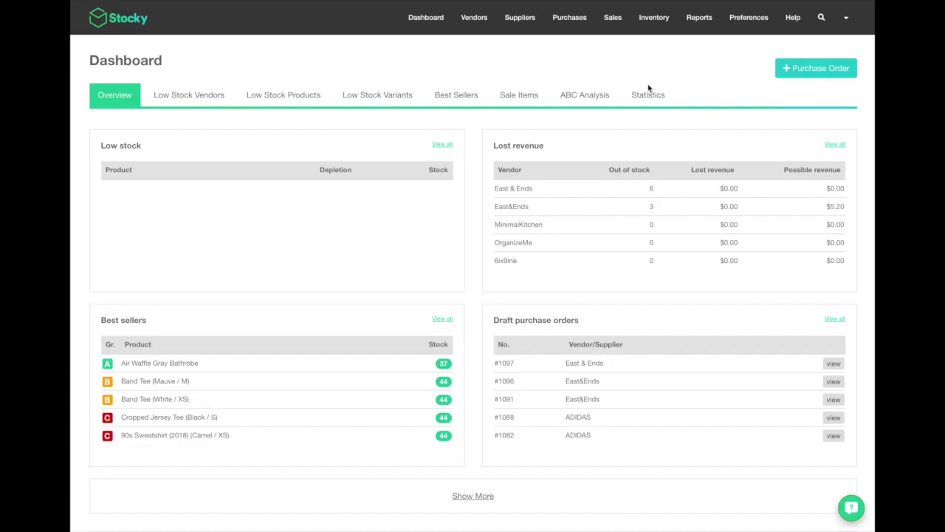
# - Go to the Stock Transfers list under the Inventory menu
pyautogui.click(655, 18)
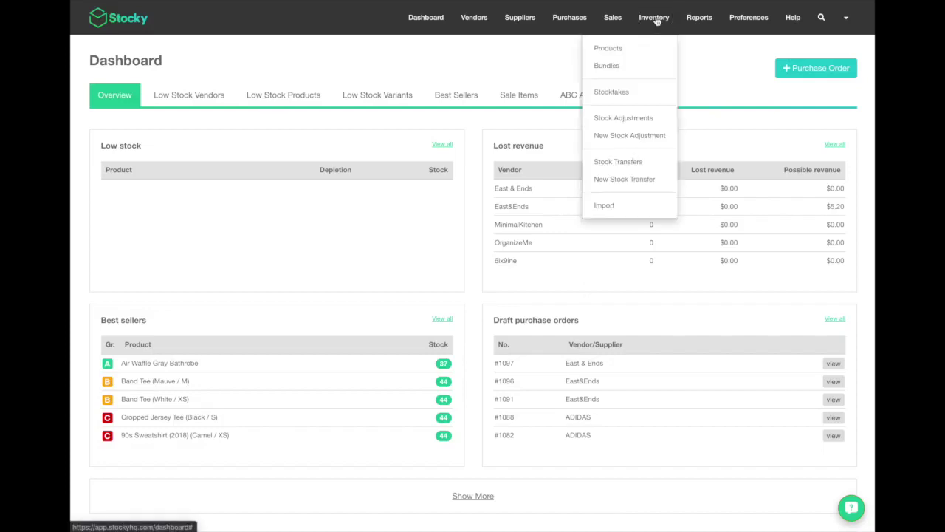
pyautogui.click(627, 162)
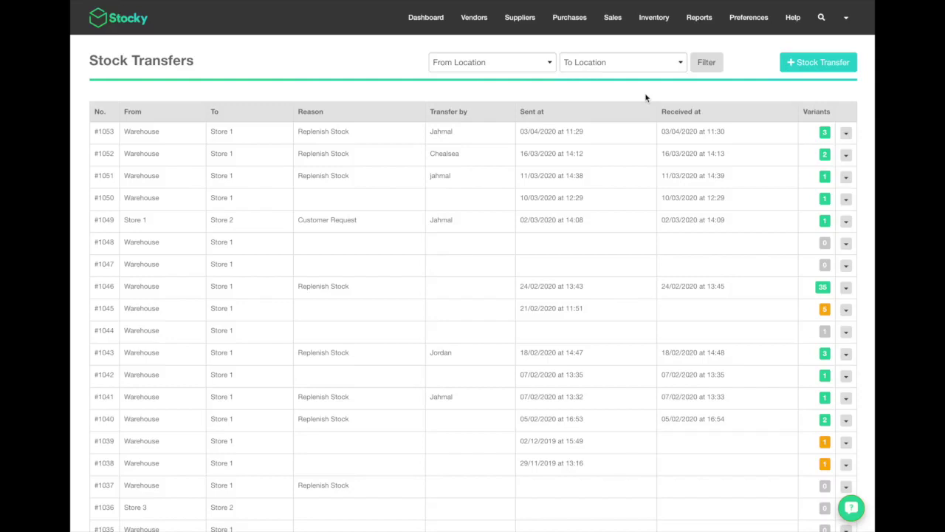
# - Create new transfer #1054 with source Warehouse and destination Store 1
pyautogui.click(812, 64)
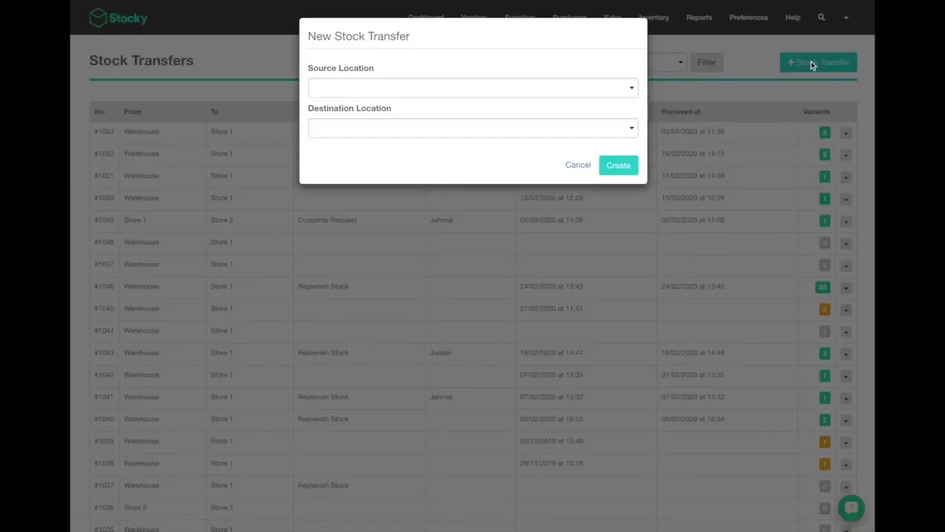
pyautogui.click(561, 86)
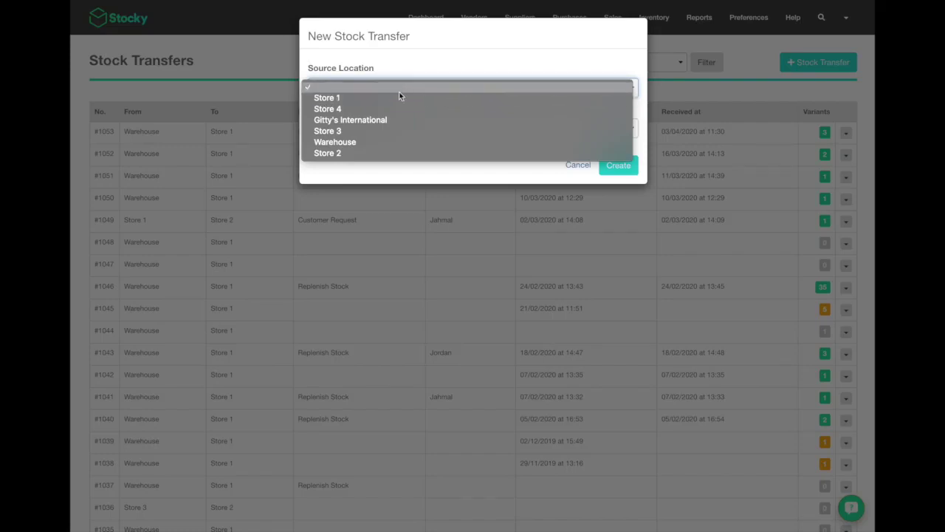
pyautogui.click(381, 142)
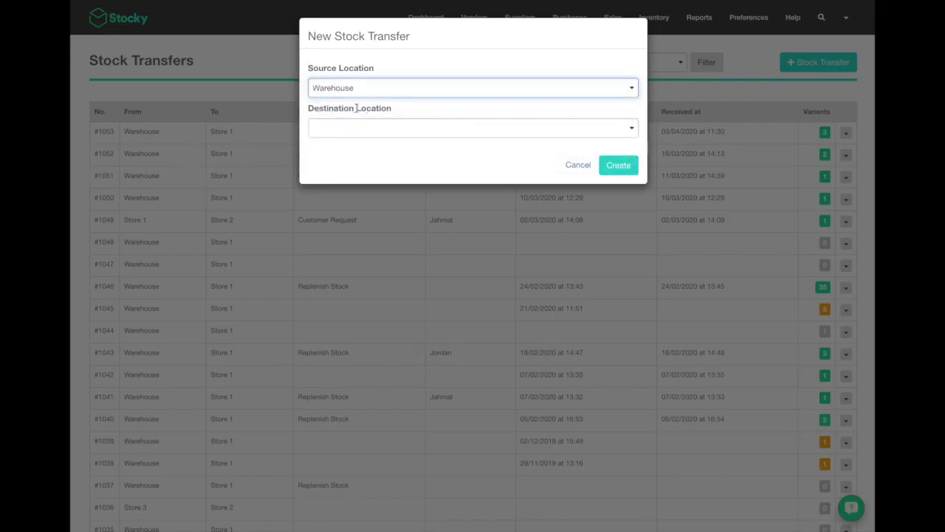
pyautogui.click(403, 127)
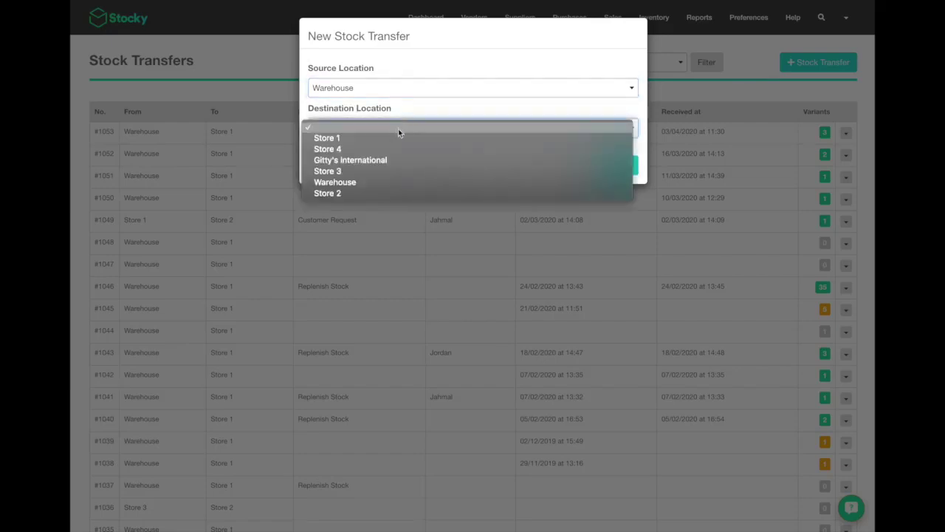
pyautogui.click(355, 138)
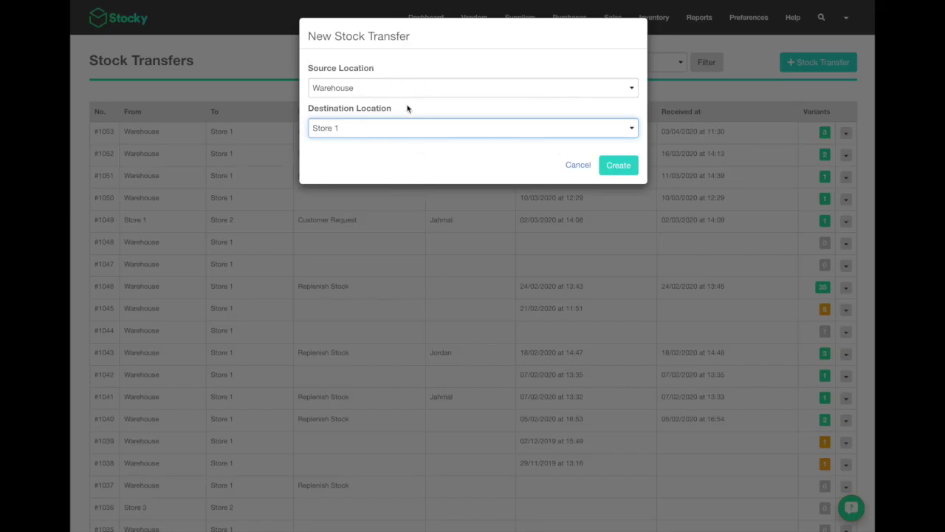
pyautogui.click(619, 166)
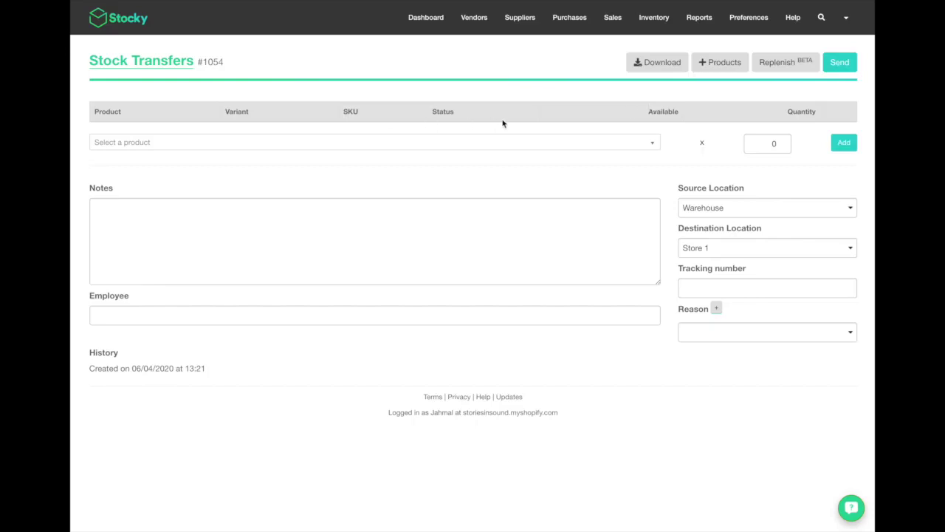
# - Bulk-add 10 each of the Black / XL 90s Sweatshirt (2018) and Band Tee
pyautogui.click(726, 63)
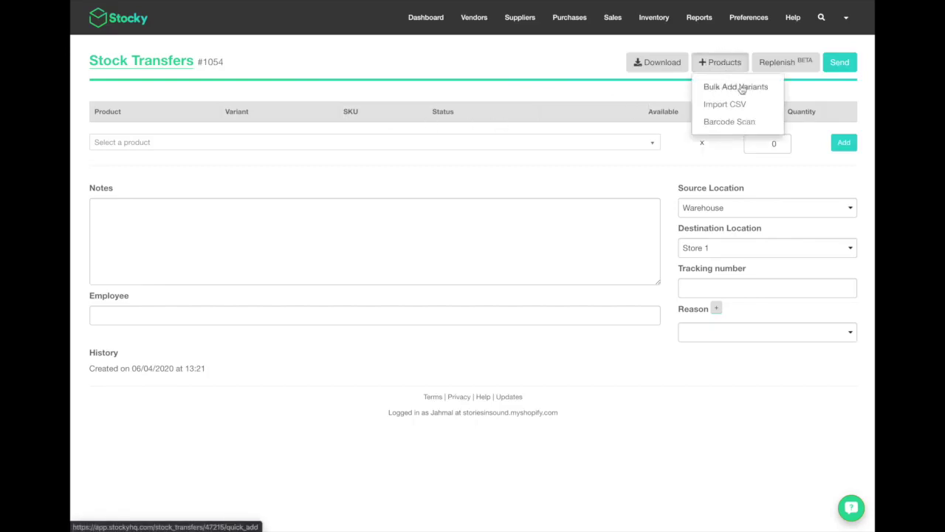
pyautogui.click(736, 88)
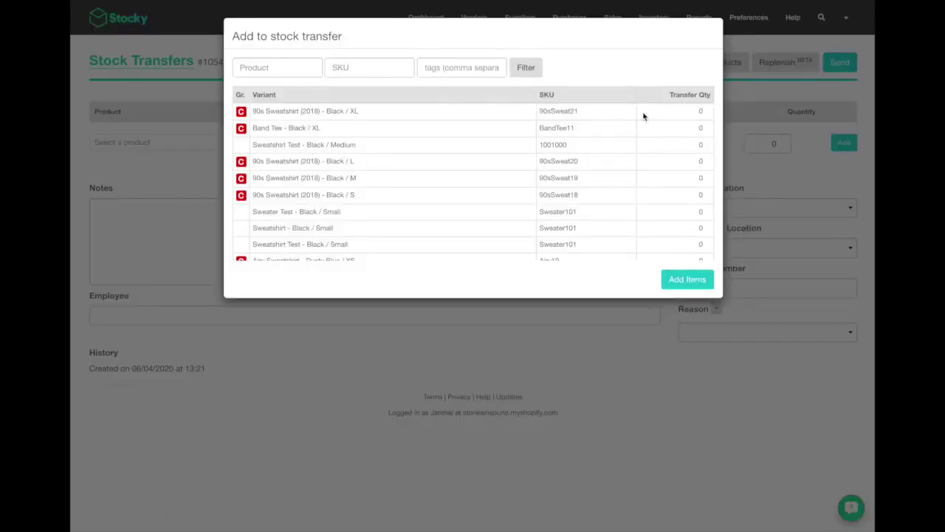
pyautogui.click(699, 111)
pyautogui.write('10')
pyautogui.press('Tab')
pyautogui.write('10')
pyautogui.click(686, 282)
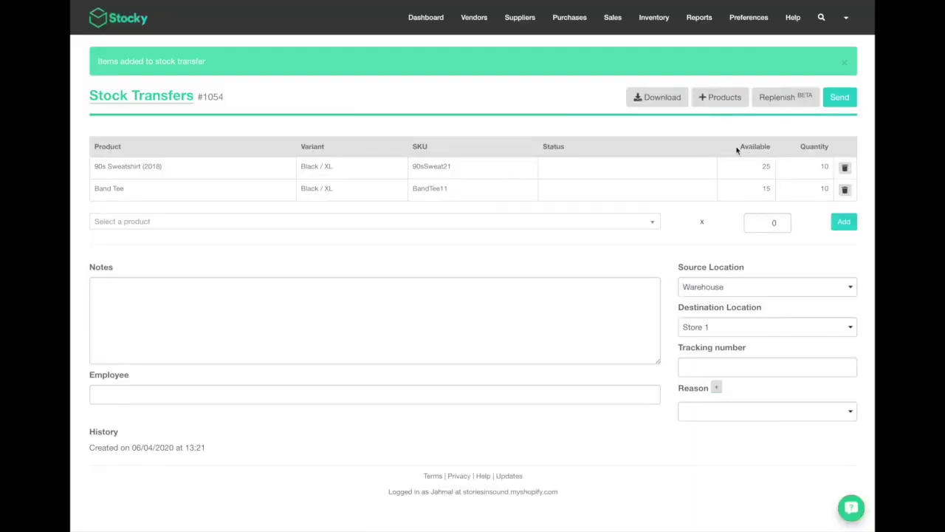
pyautogui.click(741, 148)
pyautogui.doubleClick(740, 147)
pyautogui.click(710, 100)
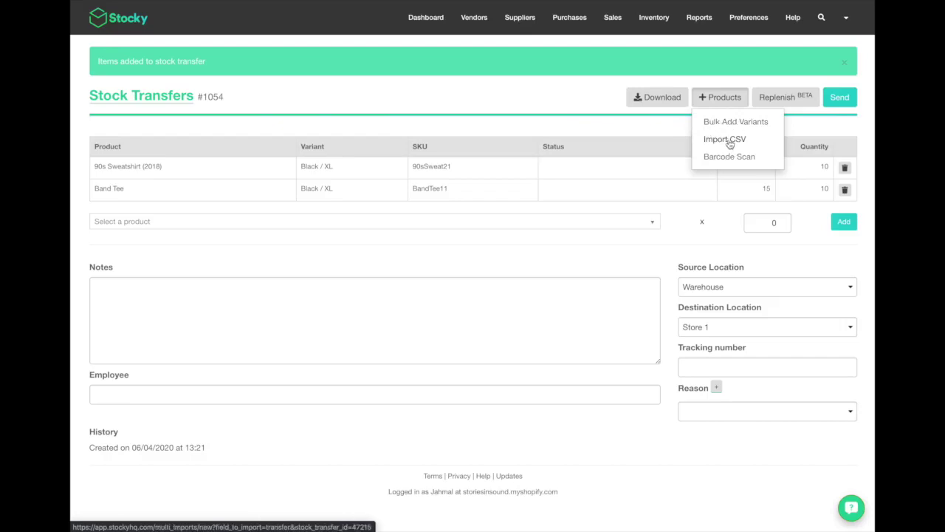
pyautogui.click(730, 144)
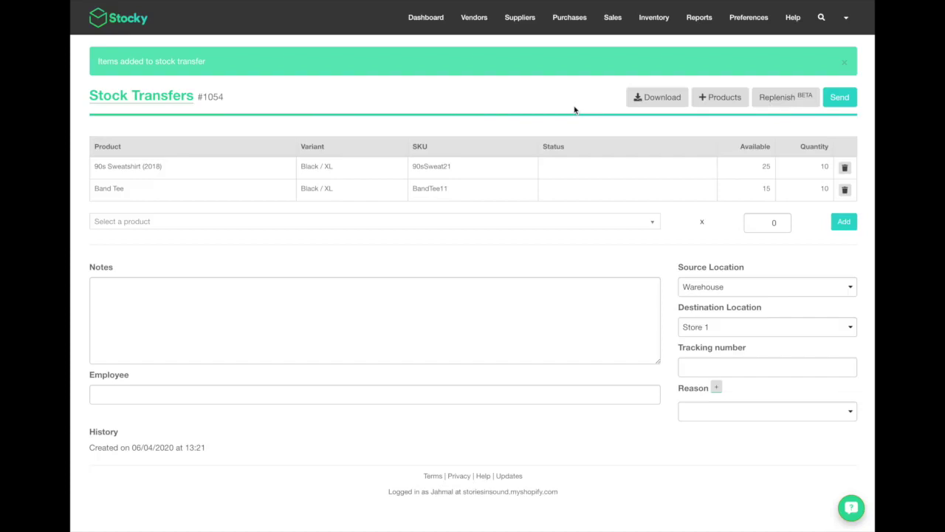
pyautogui.click(713, 100)
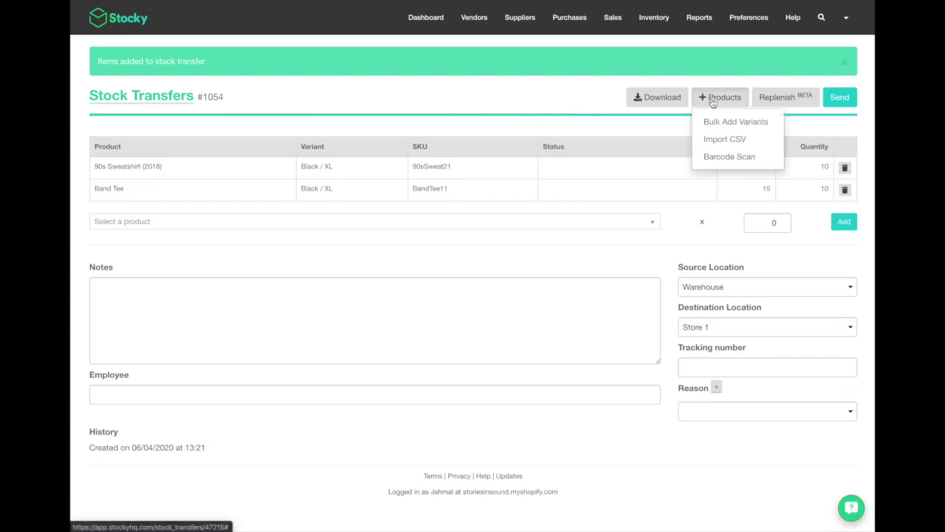
# - Scan barcode 100200100 to add four Heather Grey / XS 90s Sweatshirts (2018)
pyautogui.click(732, 158)
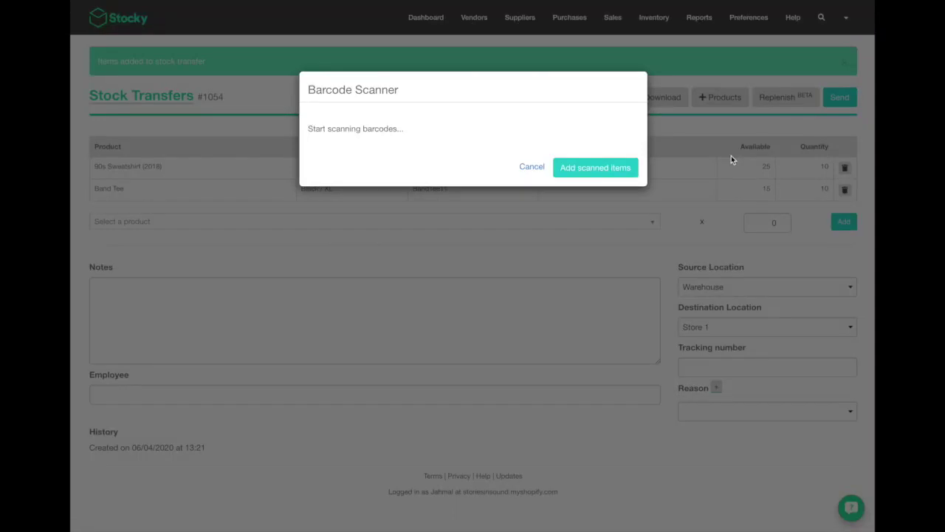
pyautogui.write('100200100')
pyautogui.press('Return')
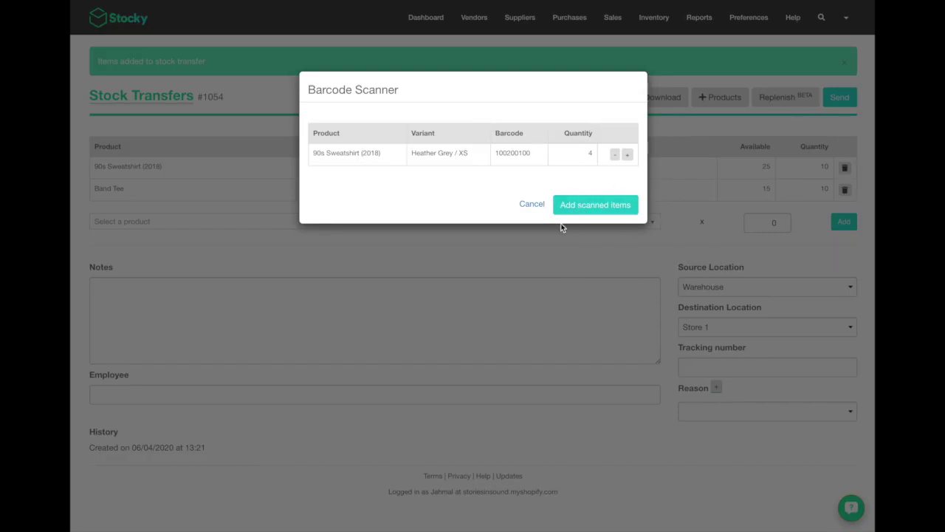
pyautogui.click(584, 207)
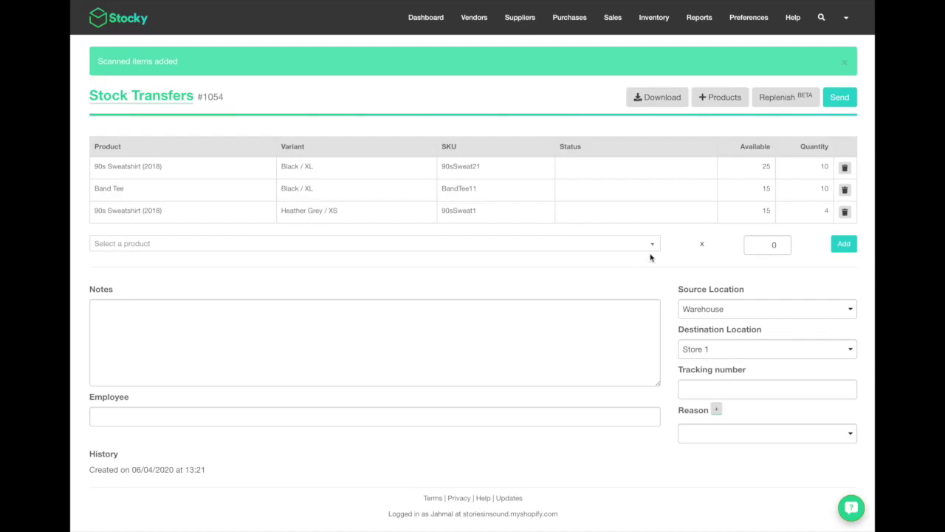
# - Run the Replenish generation that brings Store 1 up to maximum stock levels
pyautogui.click(782, 98)
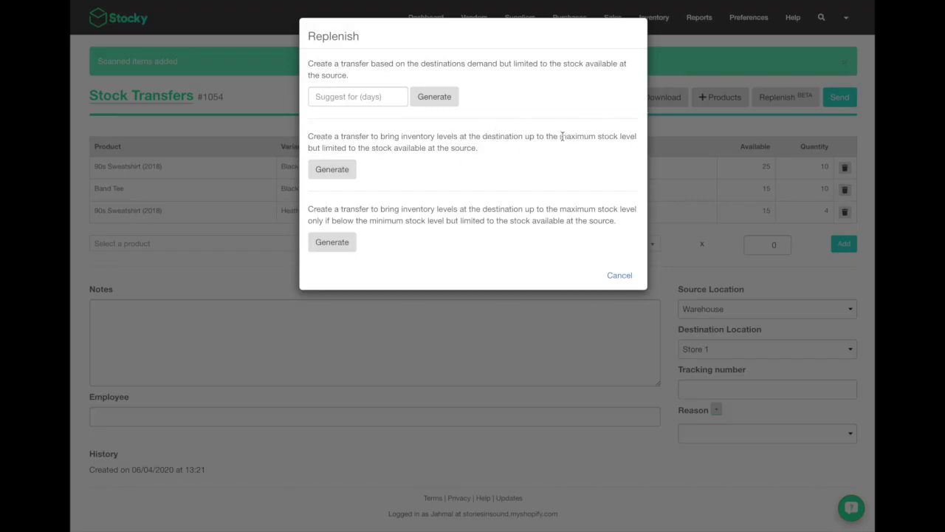
pyautogui.moveTo(561, 136); pyautogui.dragTo(618, 138)
pyautogui.click(336, 169)
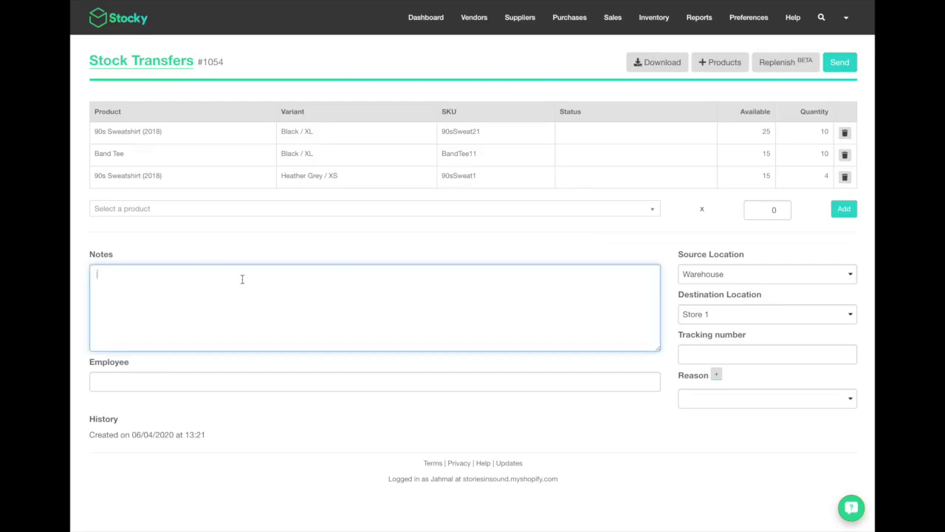
# - Add the note 'Replenishment of shirts' and enter the responsible employee's name
pyautogui.write('Replenish')
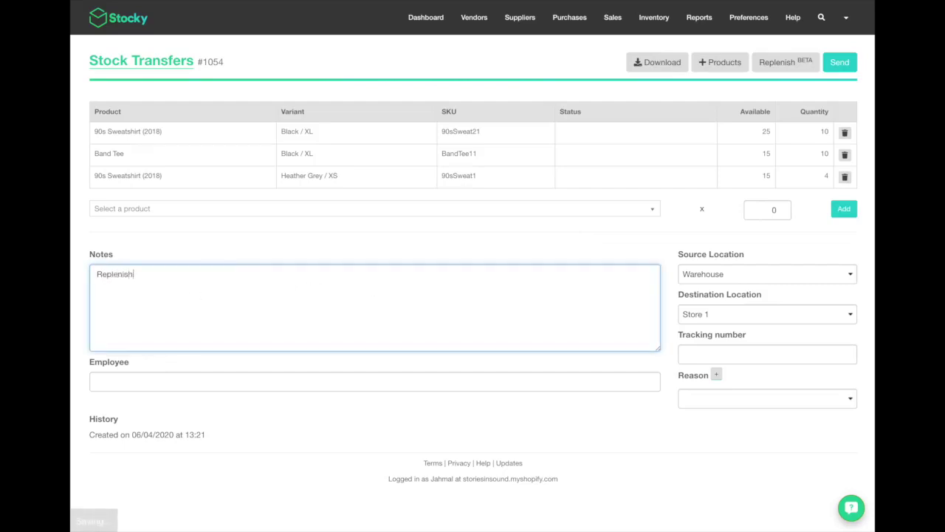
pyautogui.write('ment of shirts')
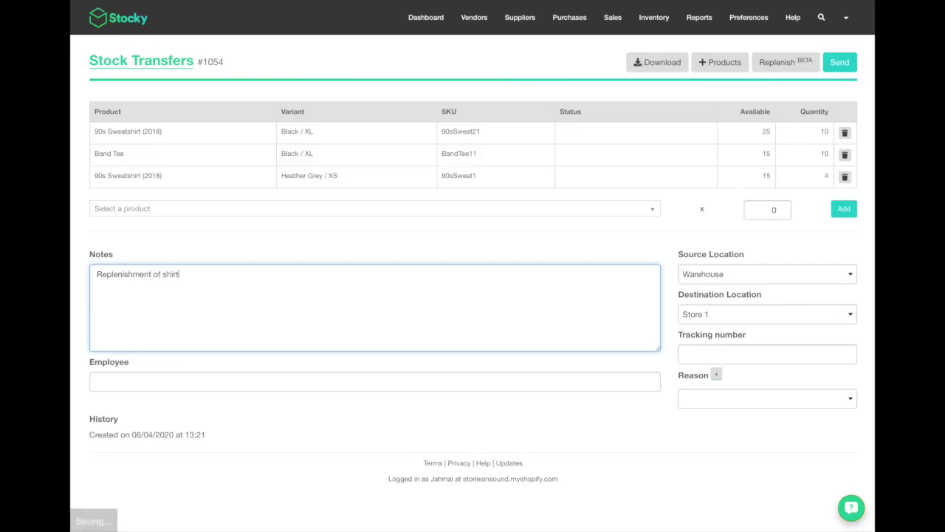
pyautogui.click(204, 381)
pyautogui.write('Jahmal')
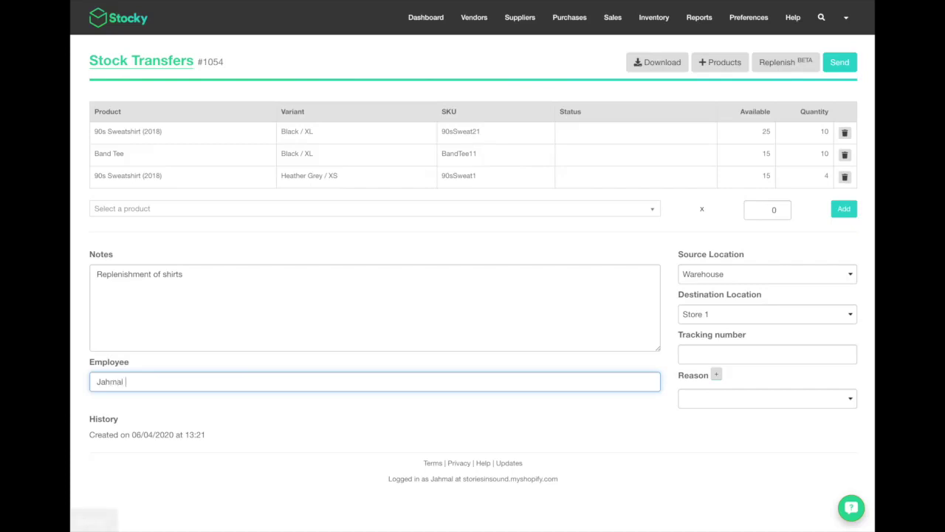
pyautogui.click(273, 421)
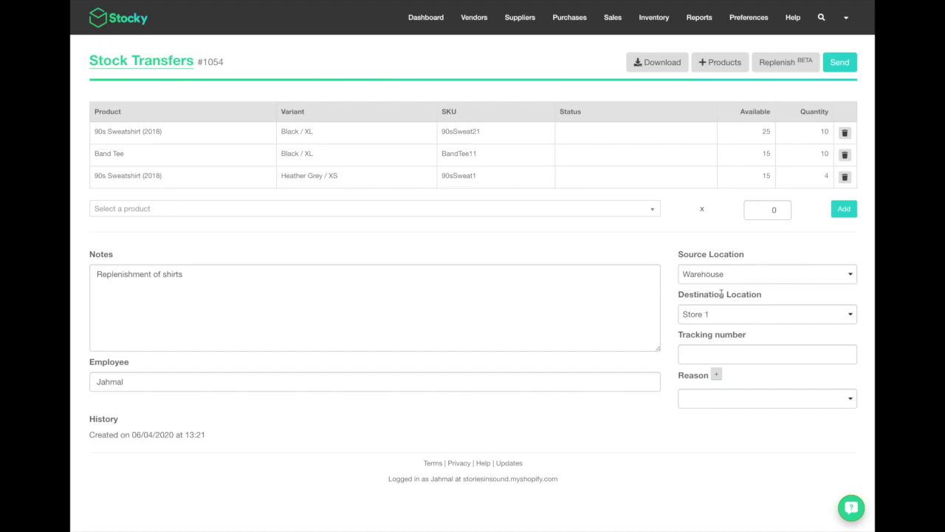
# - Set the transfer reason to Replenish Stock
pyautogui.click(743, 347)
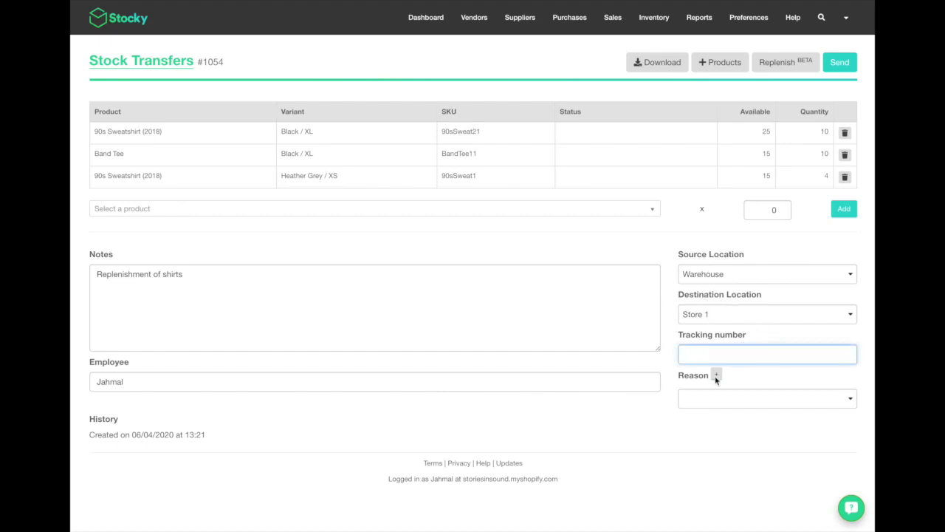
pyautogui.click(712, 400)
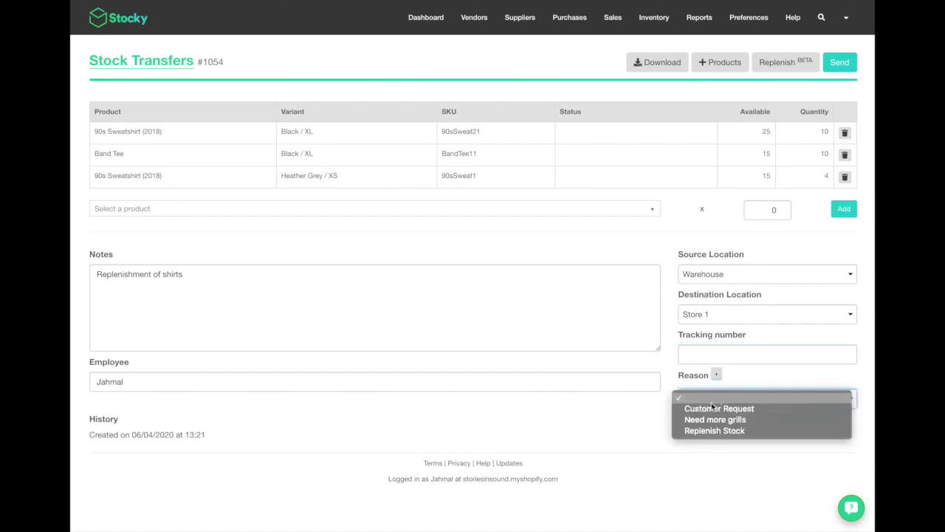
pyautogui.click(698, 432)
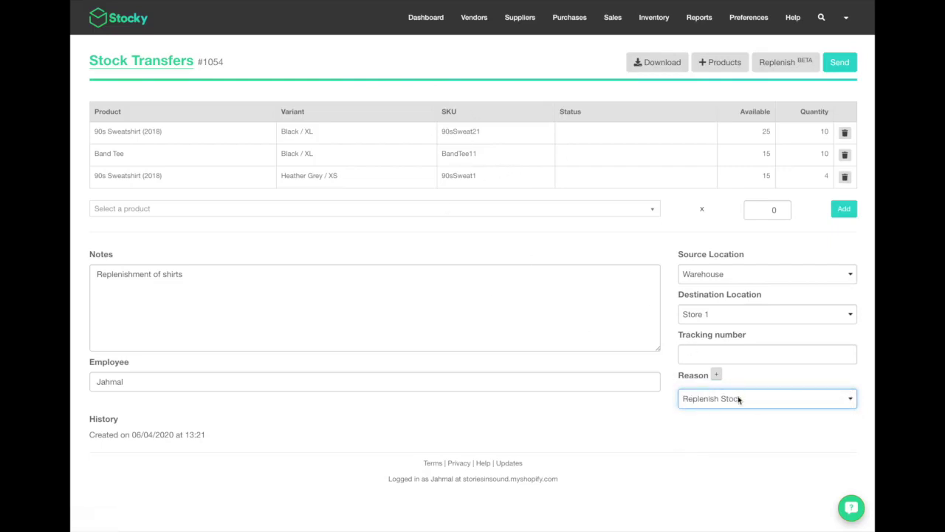
pyautogui.click(644, 65)
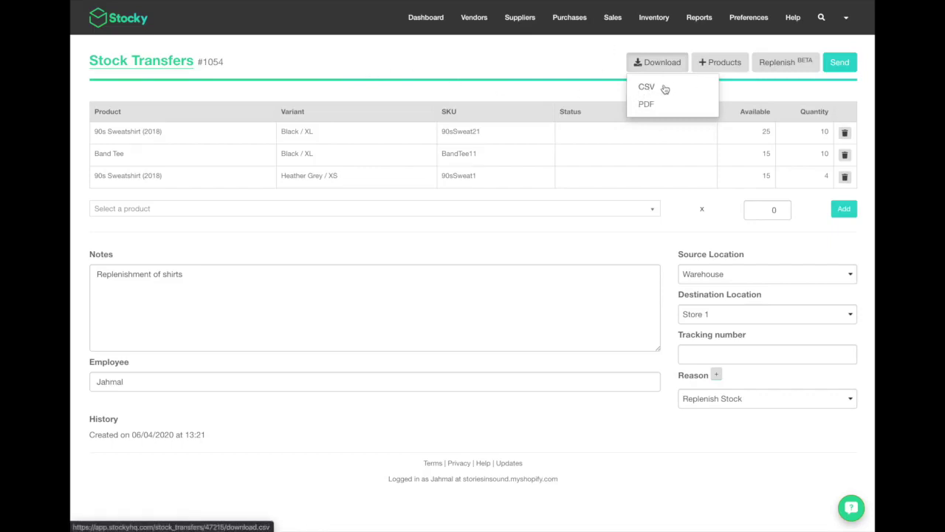
# - Send transfer #1054 so its three items are In Transit to Store 1
pyautogui.click(576, 69)
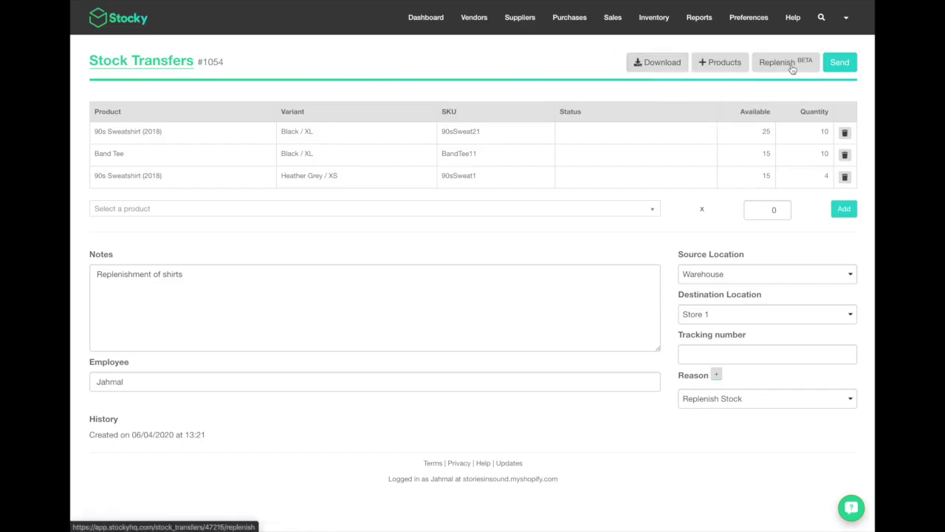
pyautogui.click(840, 62)
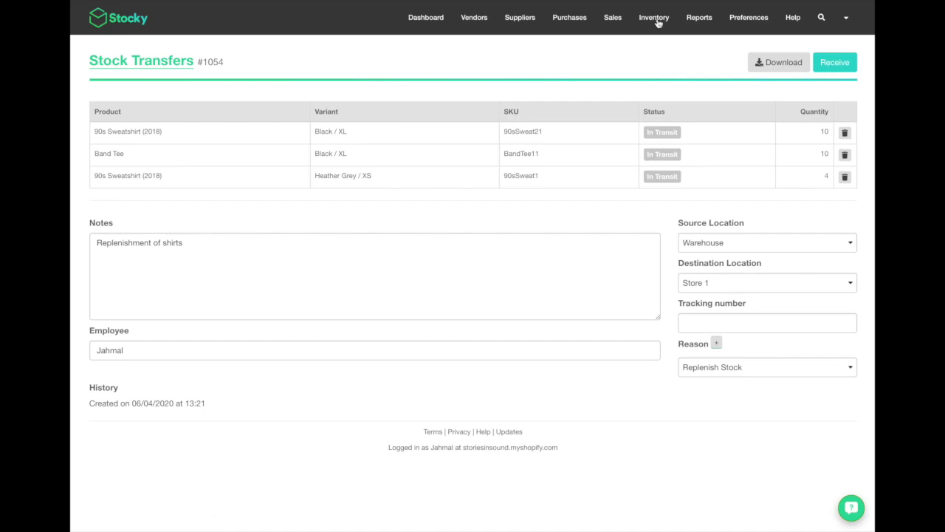
pyautogui.moveTo(655, 20)
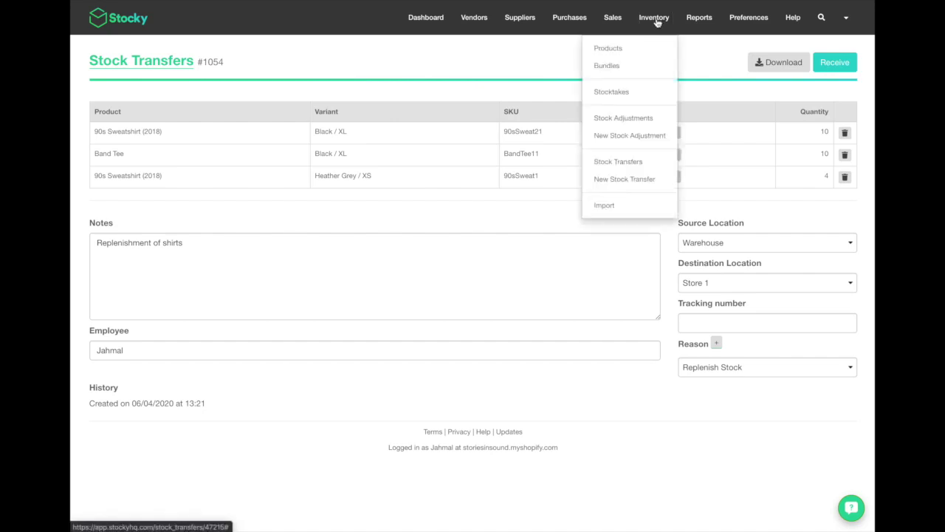
pyautogui.click(622, 162)
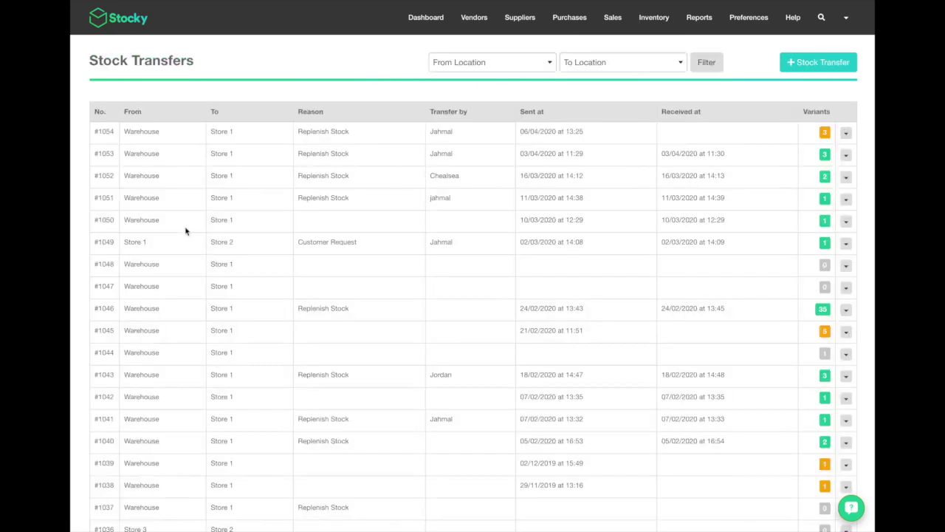
pyautogui.scroll(-6, 596, 169)
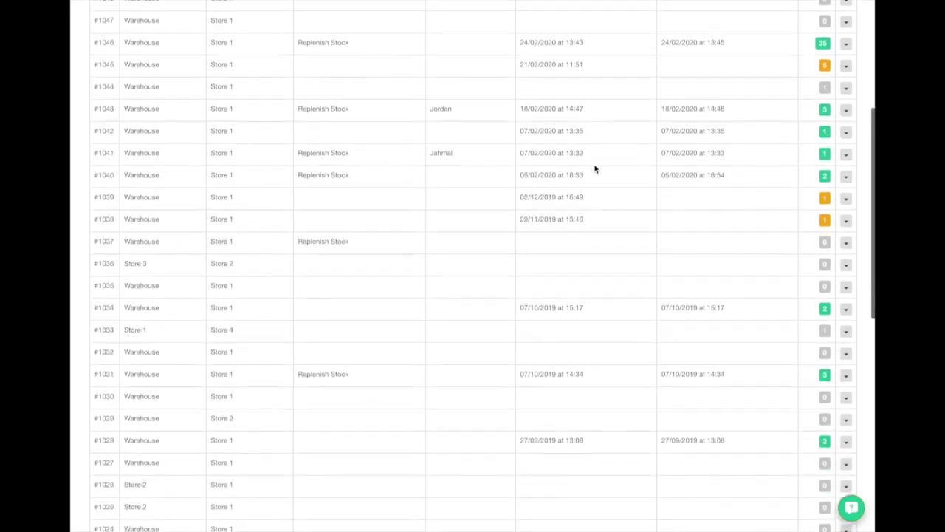
pyautogui.scroll(6, 595, 169)
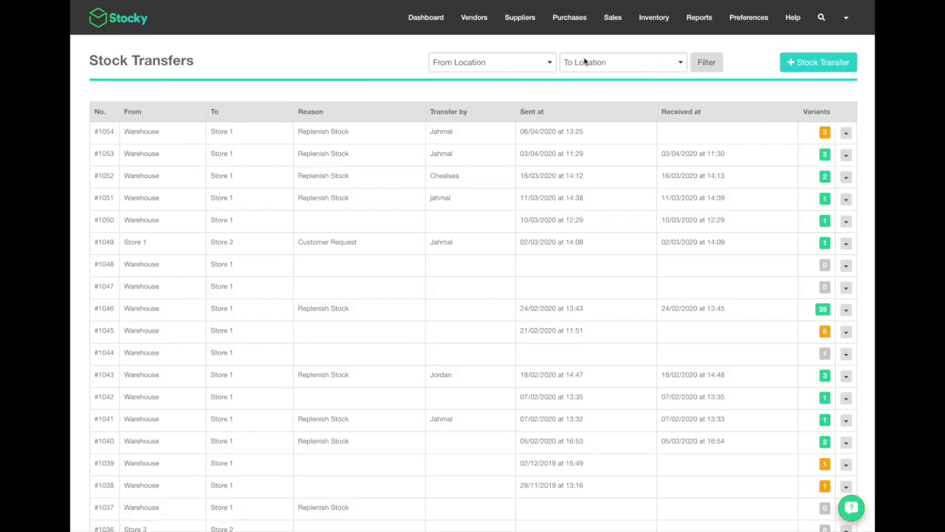
pyautogui.click(102, 133)
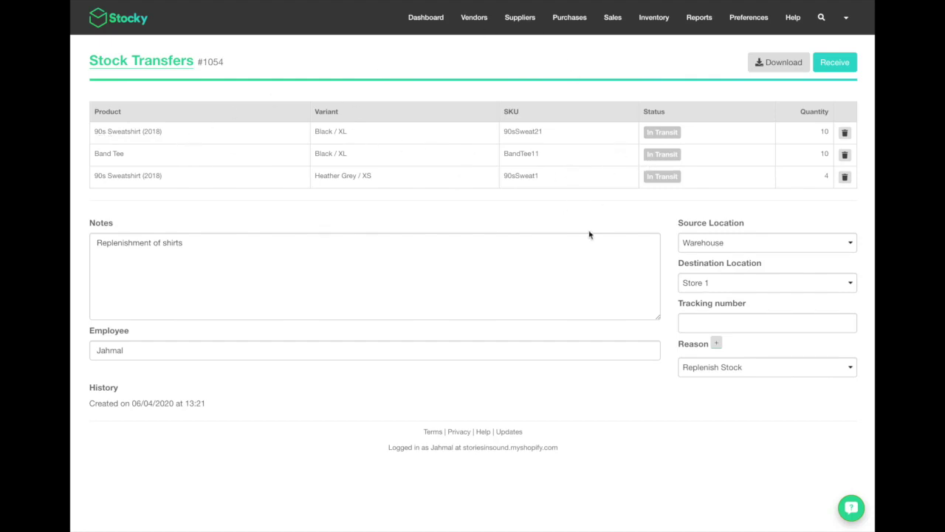
# - Mark transfer #1054 as received at Store 1
pyautogui.click(834, 64)
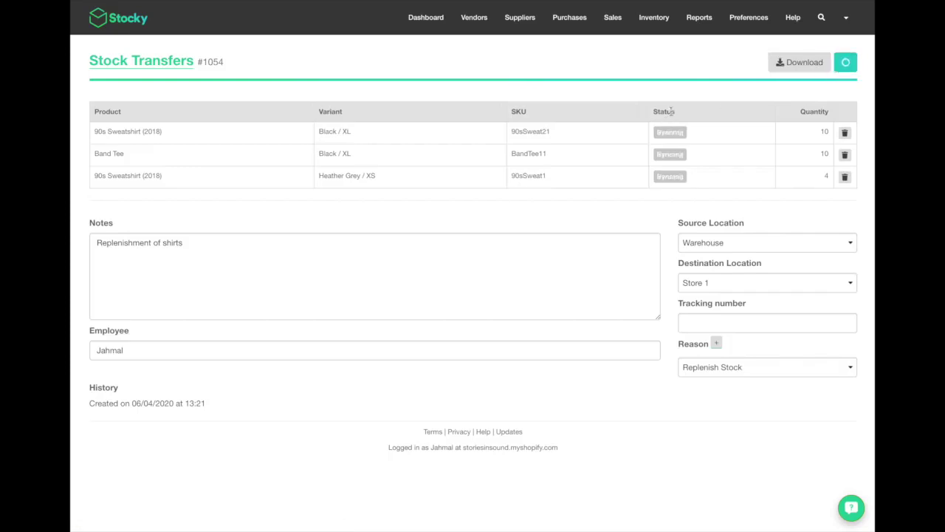